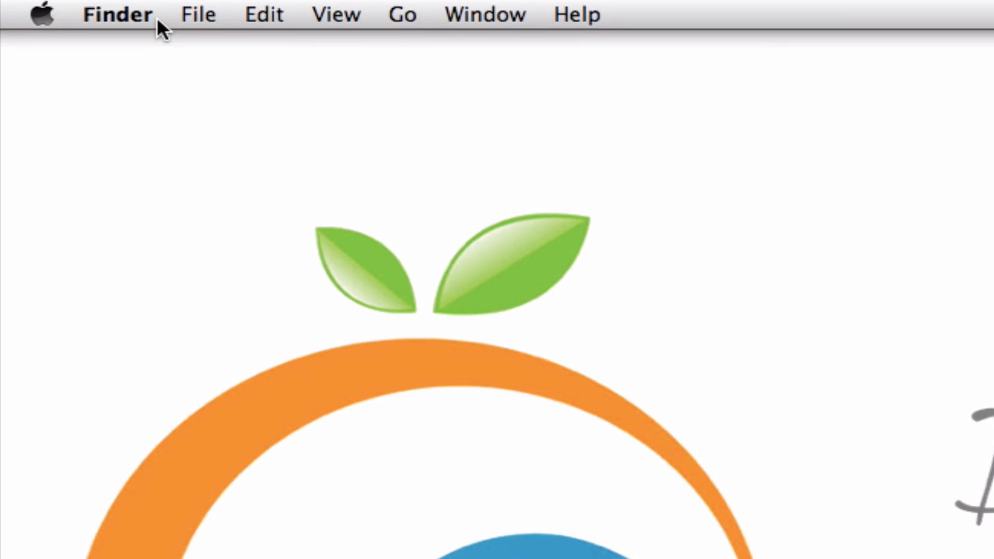
Step: Show the Sidebar tab of Finder Preferences to review the Devices and Shared items
left_click(157, 18)
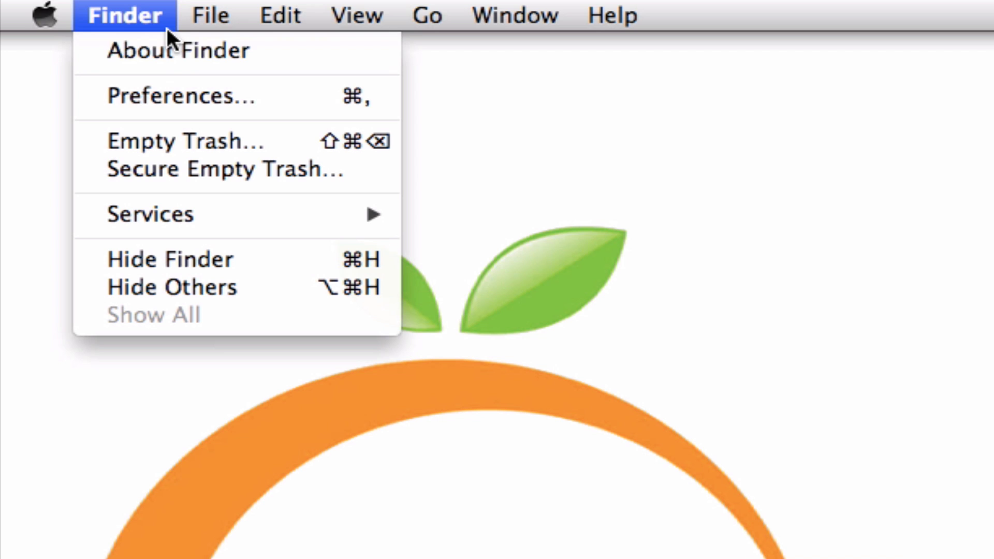
left_click(97, 100)
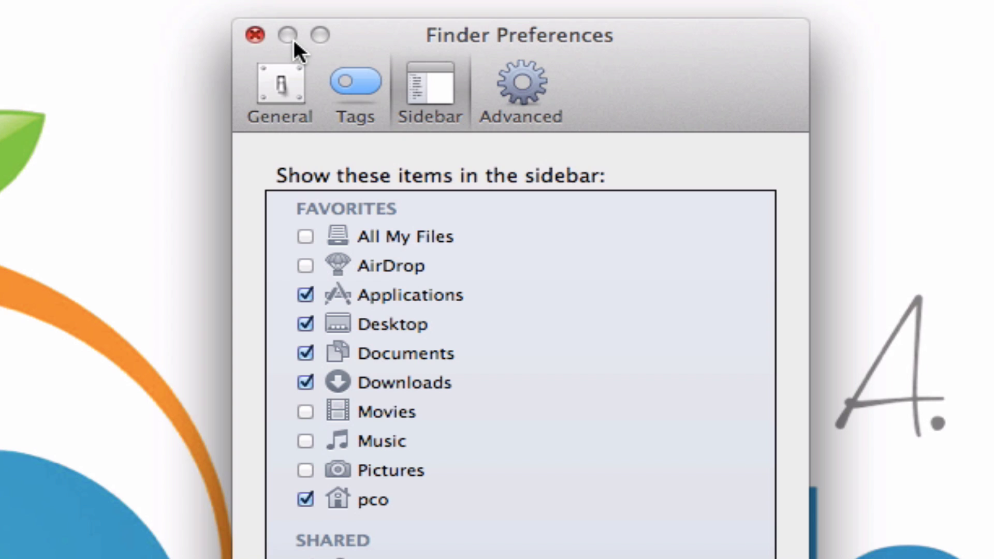
left_click(273, 101)
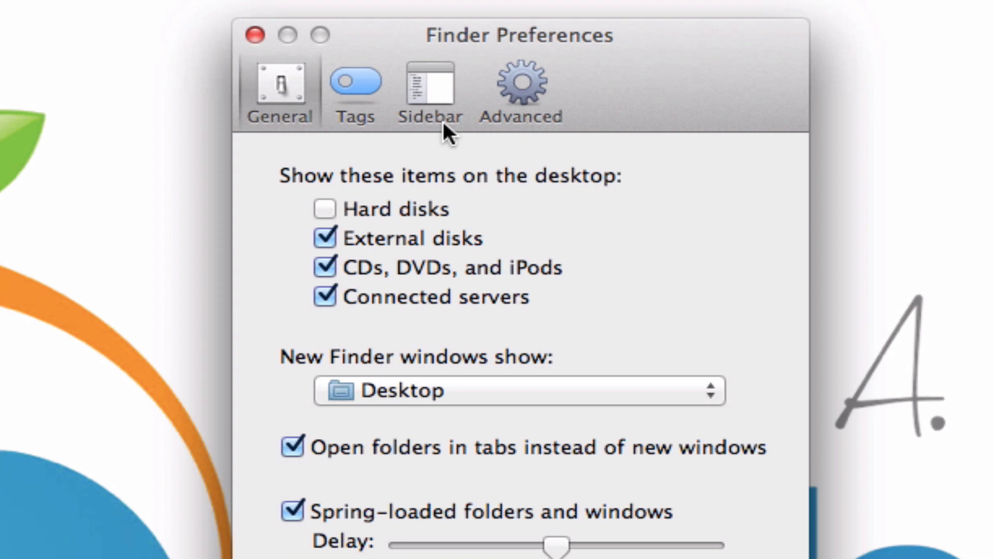
left_click(432, 89)
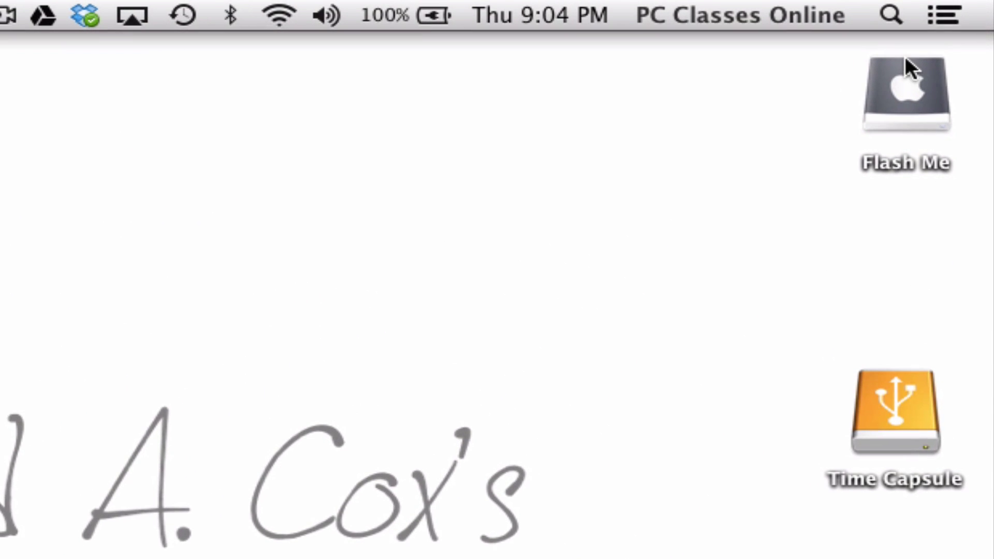
Step: Search Spotlight for 'disk' and launch Disk Utility from the results
left_click(883, 23)
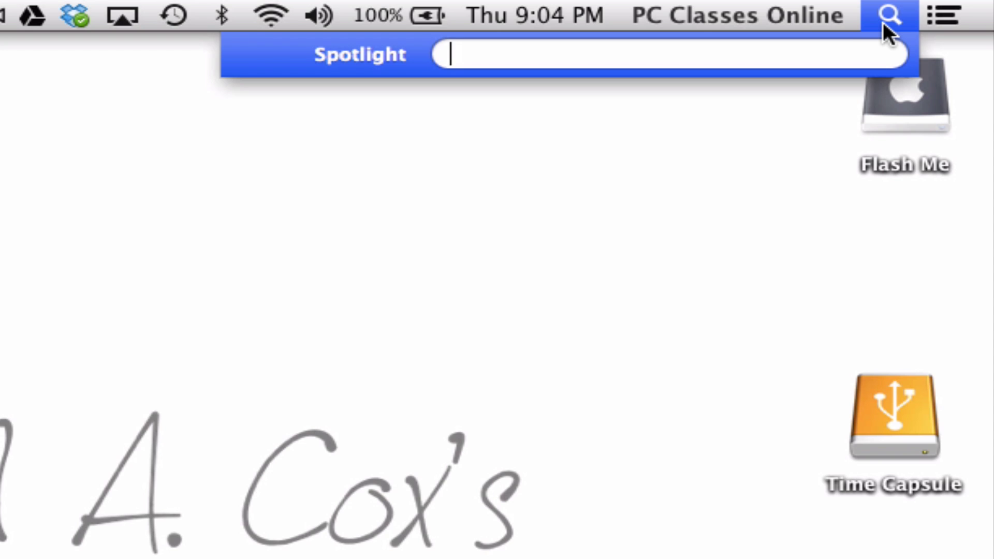
type("disk")
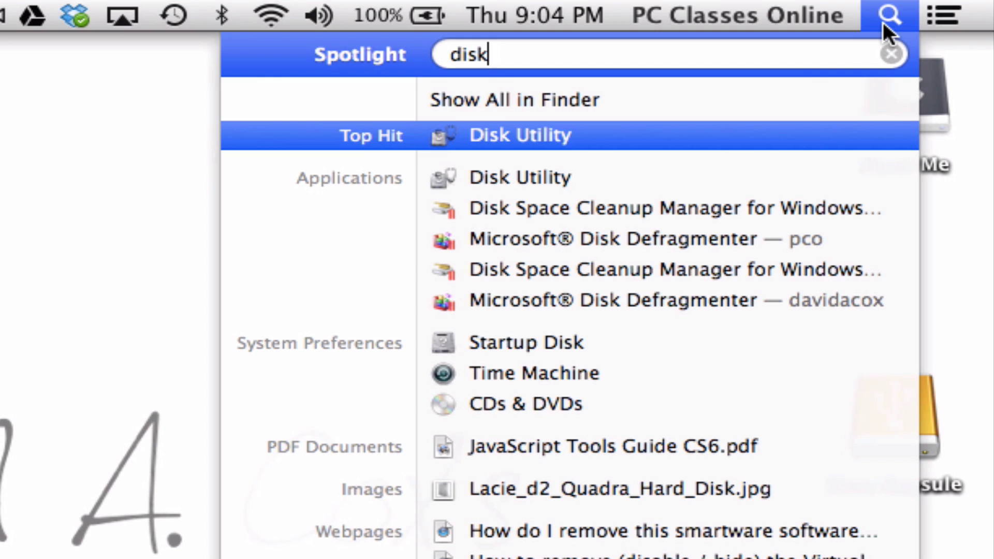
left_click(597, 138)
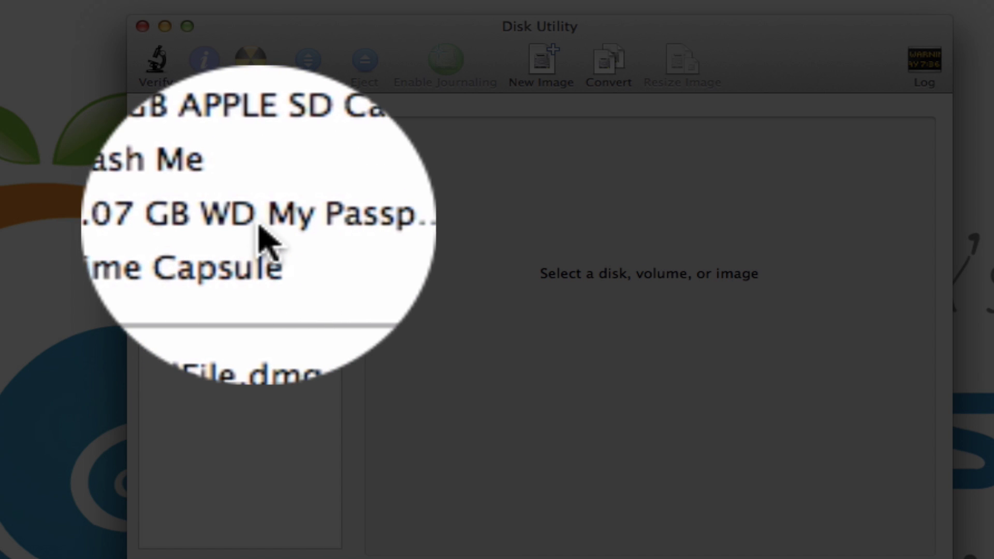
Step: Lay out the WD My Passport as one partition named 'Time Capsule' using GUID Partition Table
left_click(258, 222)
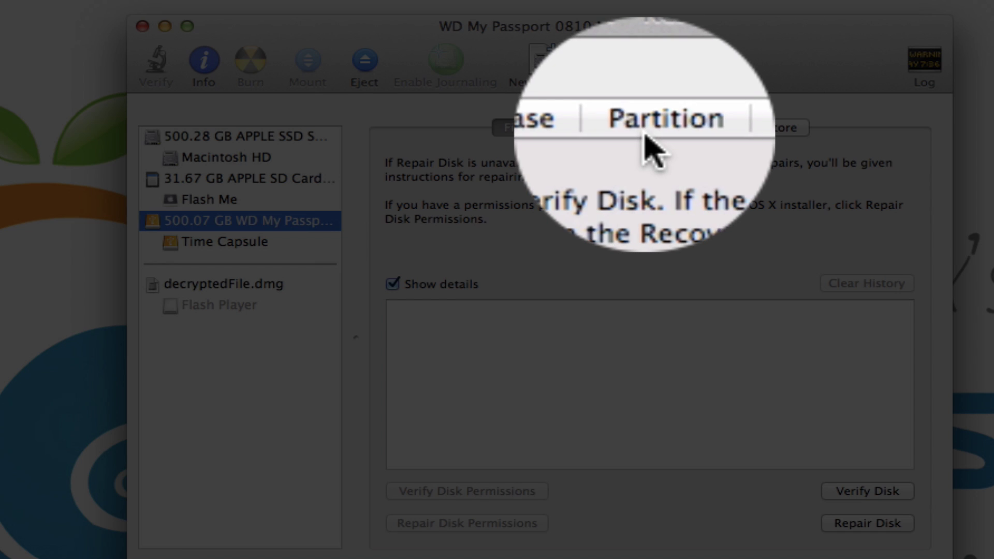
left_click(643, 130)
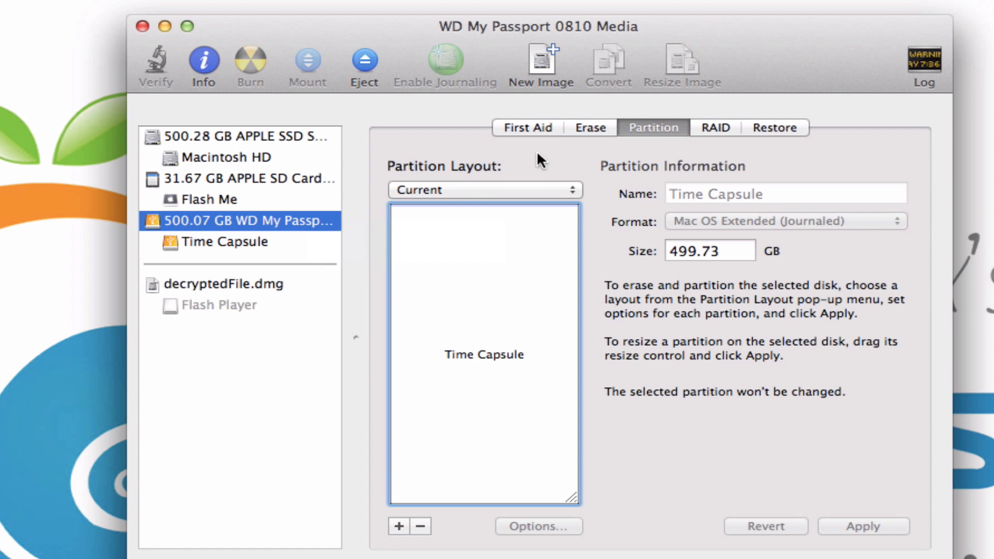
left_click(460, 188)
left_click(460, 206)
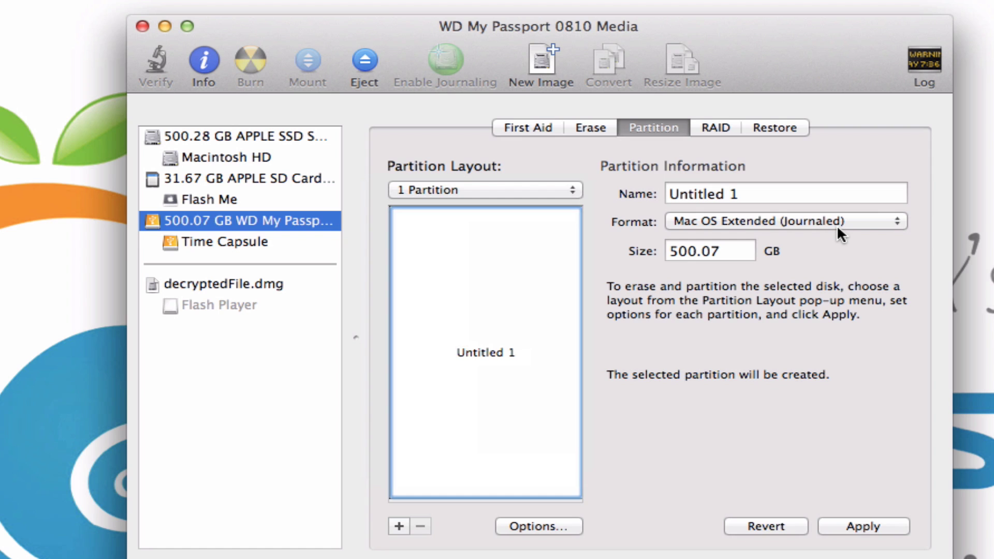
left_click(776, 185)
key("super+a")
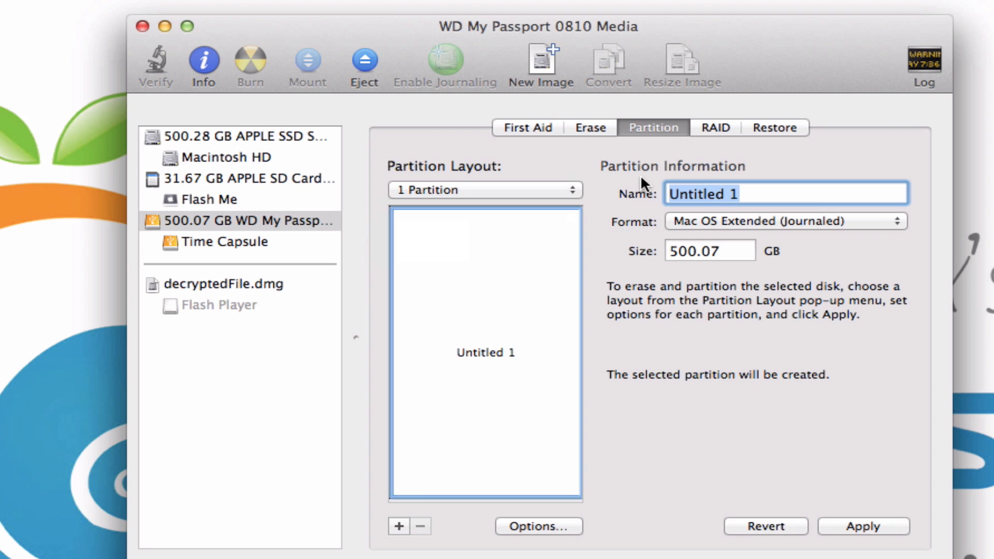
type("Time Capsule")
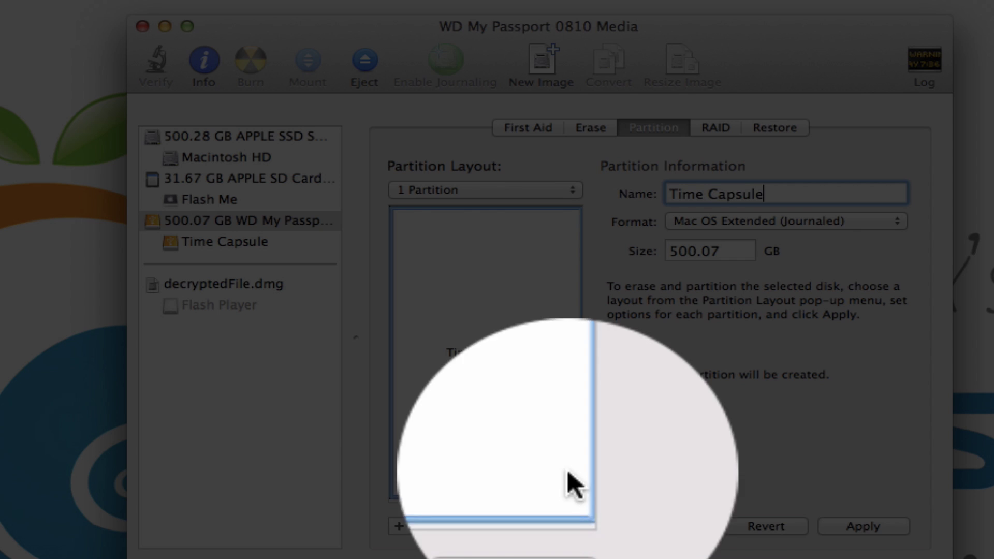
left_click(505, 527)
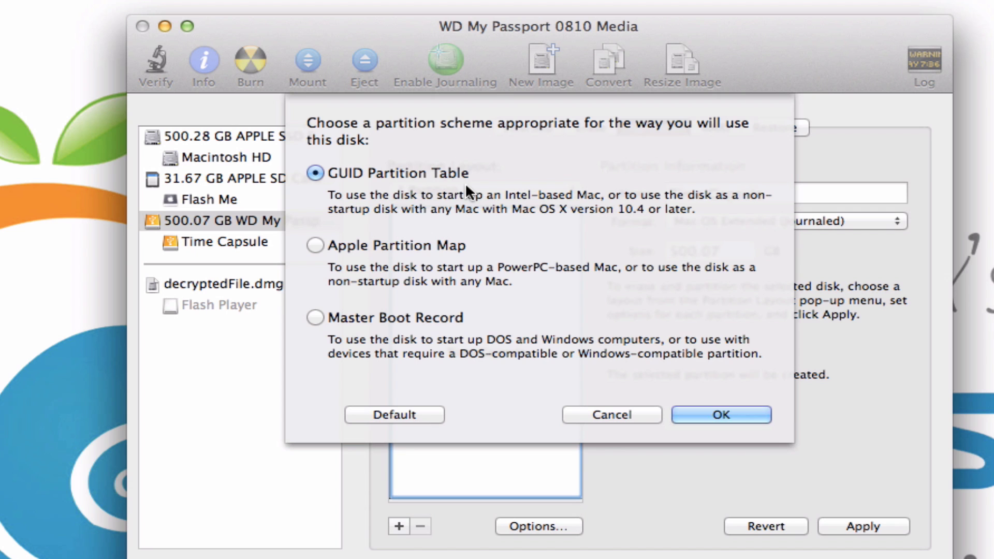
left_click(688, 416)
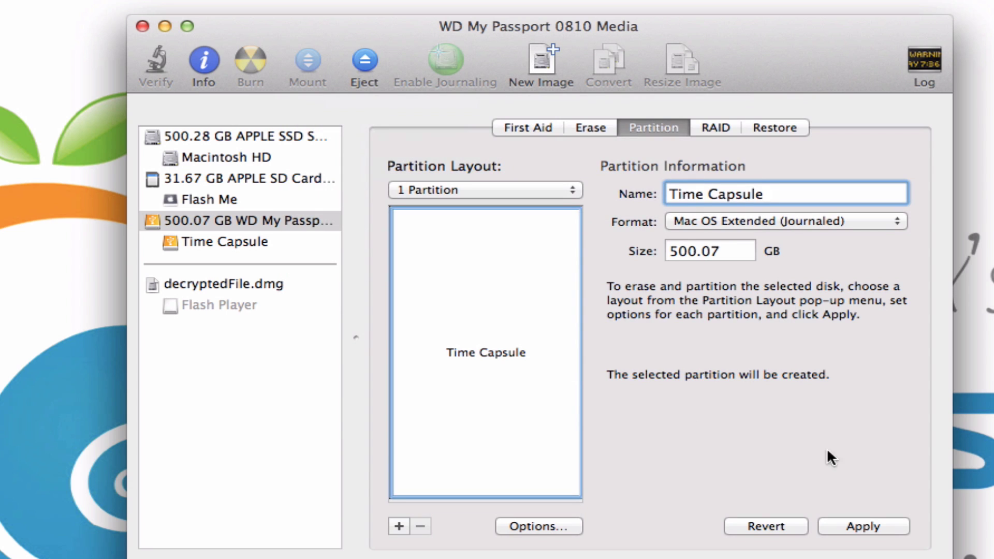
Step: Apply and confirm the partitioning, erasing the WD drive into the Time Capsule volume
left_click(839, 526)
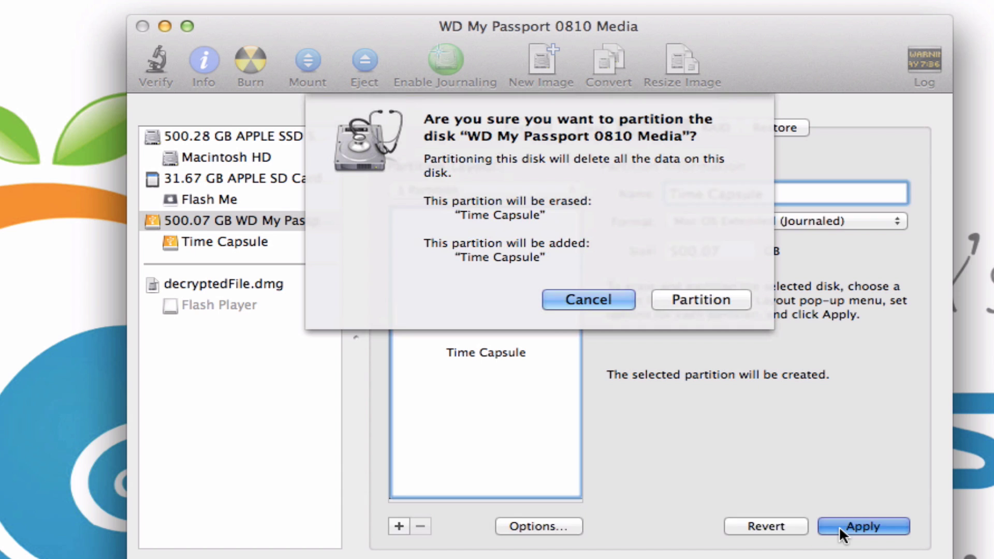
left_click(665, 300)
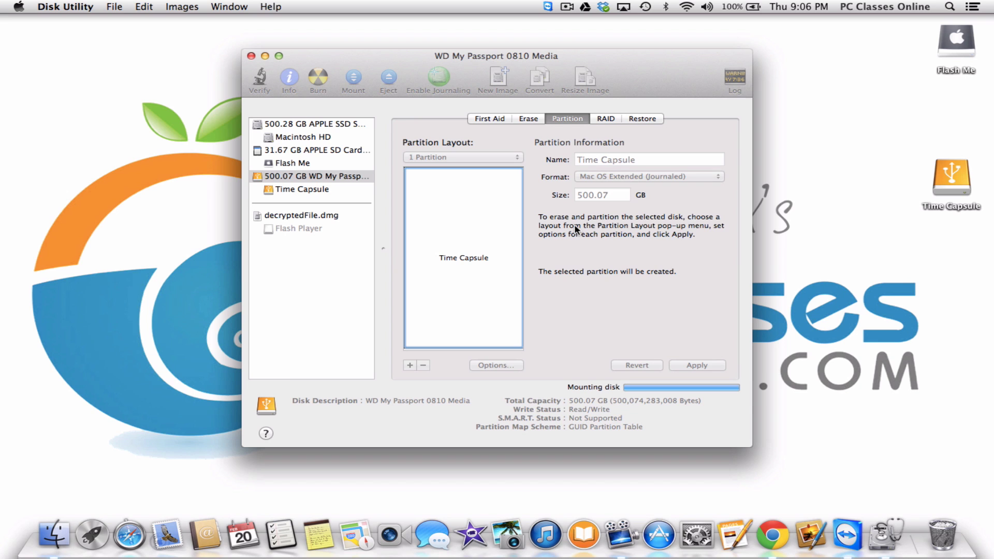
Step: Close Disk Utility and eject the Time Capsule drive from the desktop
left_click(251, 56)
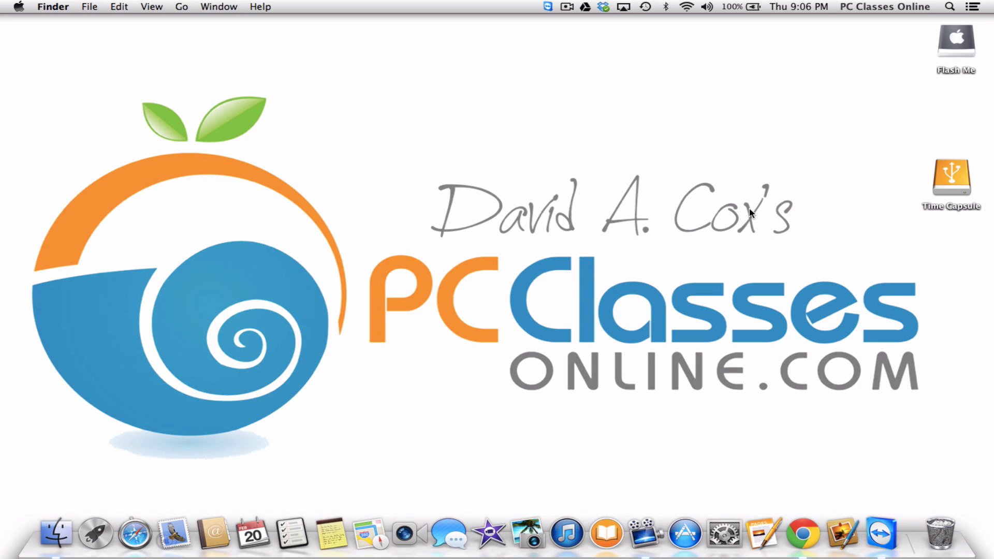
left_click(947, 180)
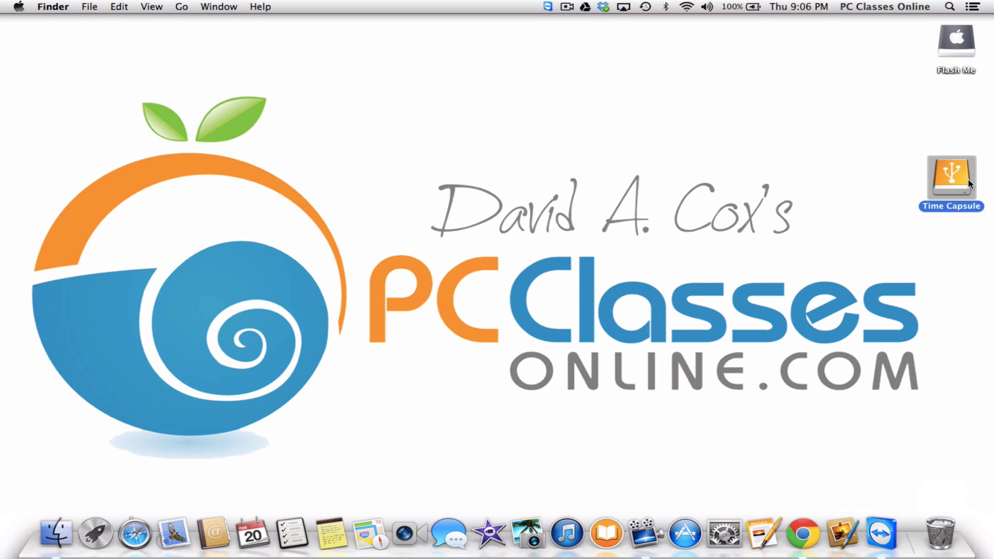
key("super+e")
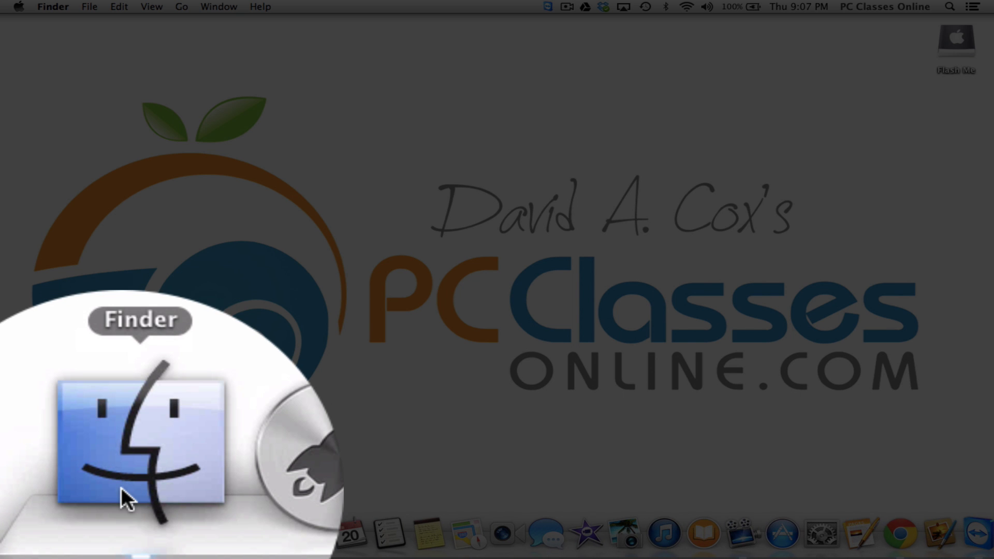
Step: Reconnect to AirPort Extreme with the saved password and open its Time Capsule share
left_click(54, 531)
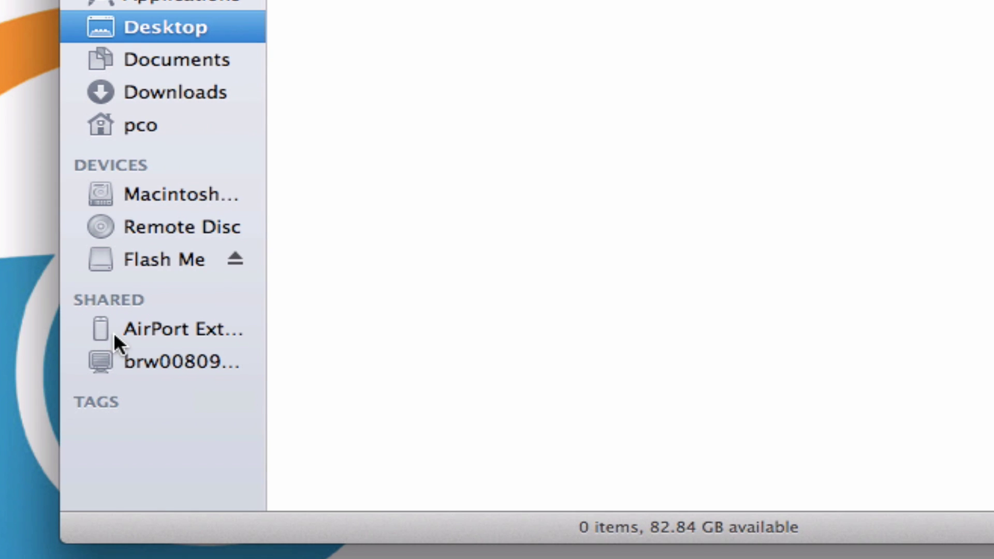
left_click(233, 332)
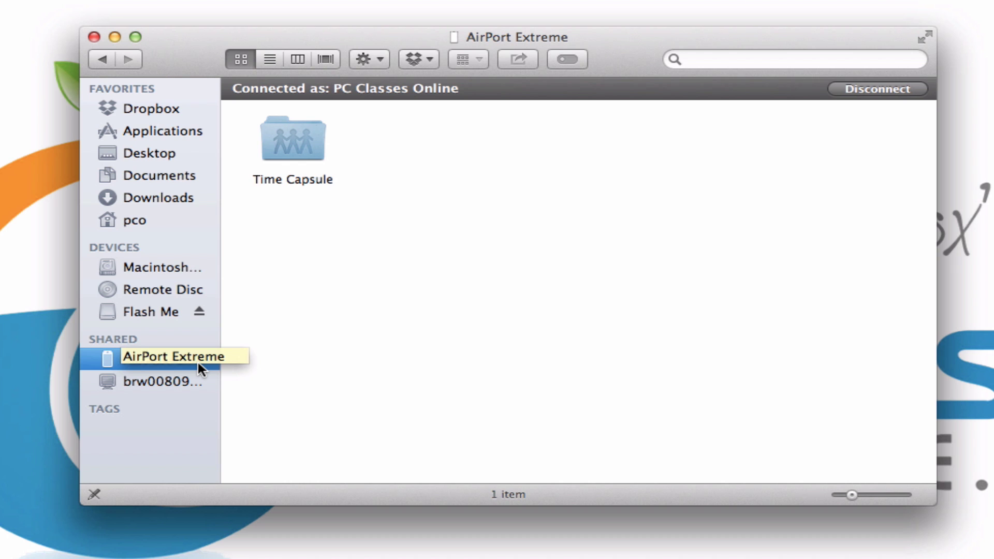
left_click(859, 88)
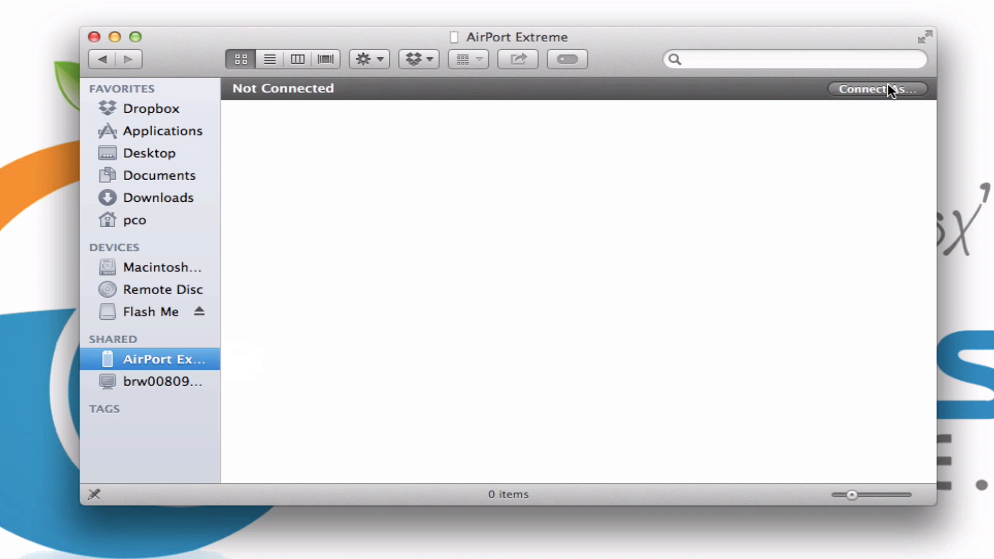
left_click(903, 91)
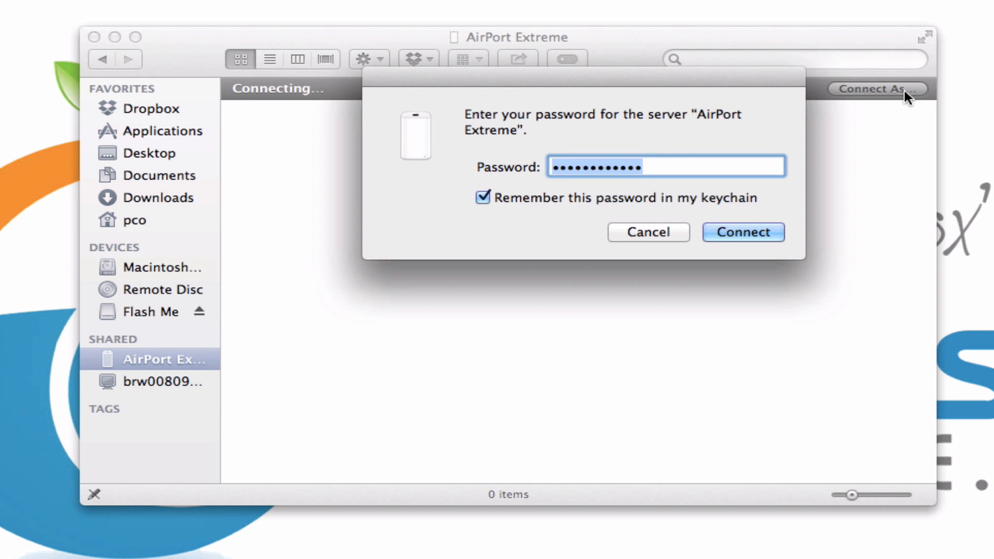
left_click(743, 232)
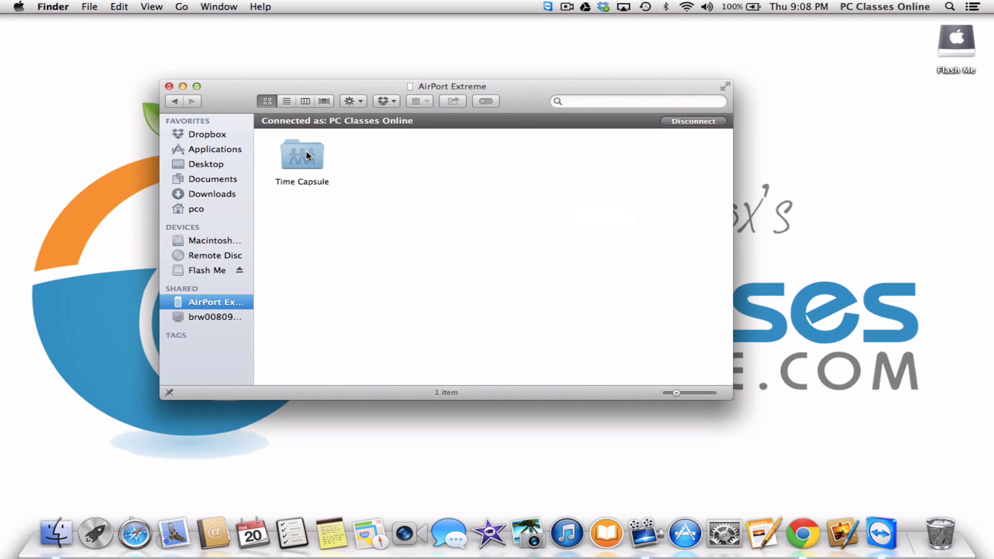
double_click(303, 155)
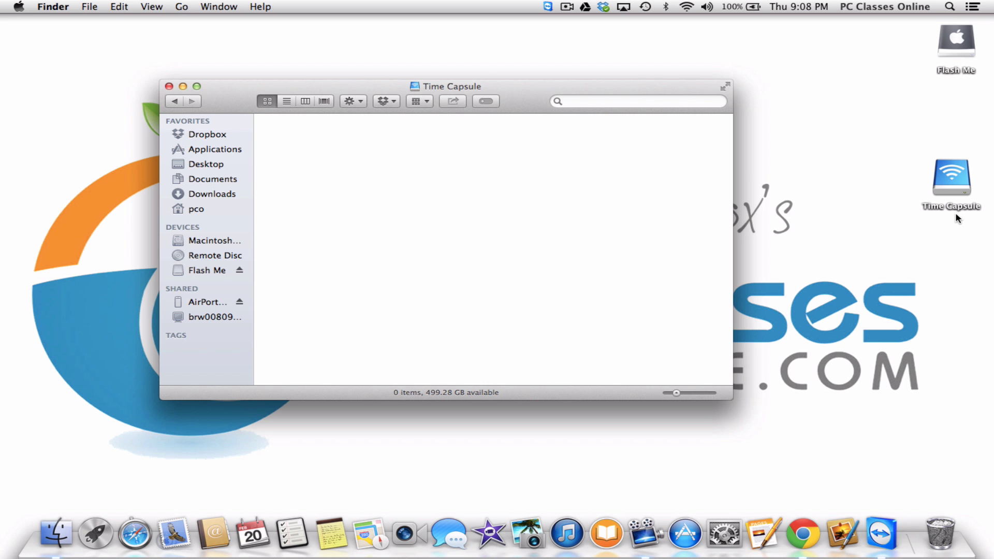
Step: Close the Time Capsule window and open the Time Machine pane in System Preferences
left_click(169, 87)
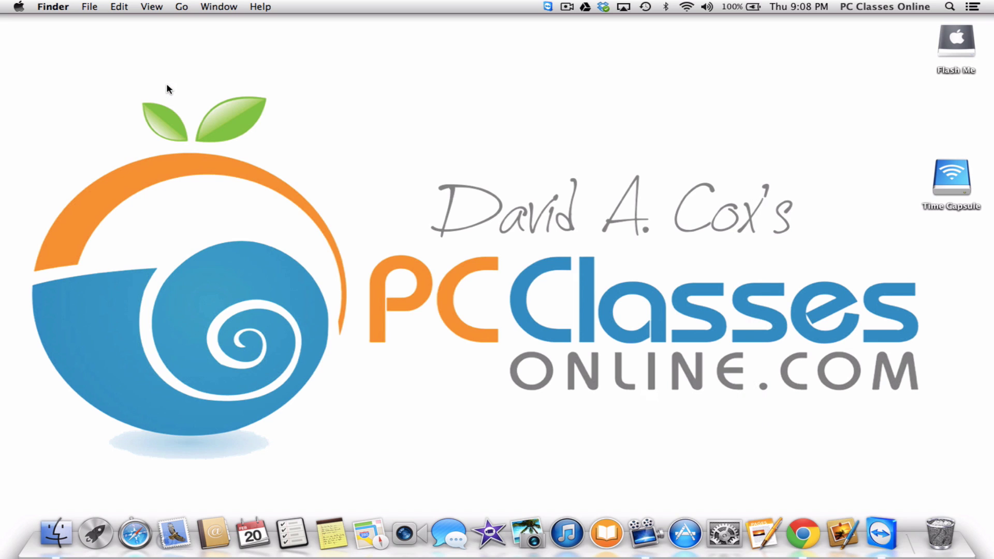
left_click(19, 7)
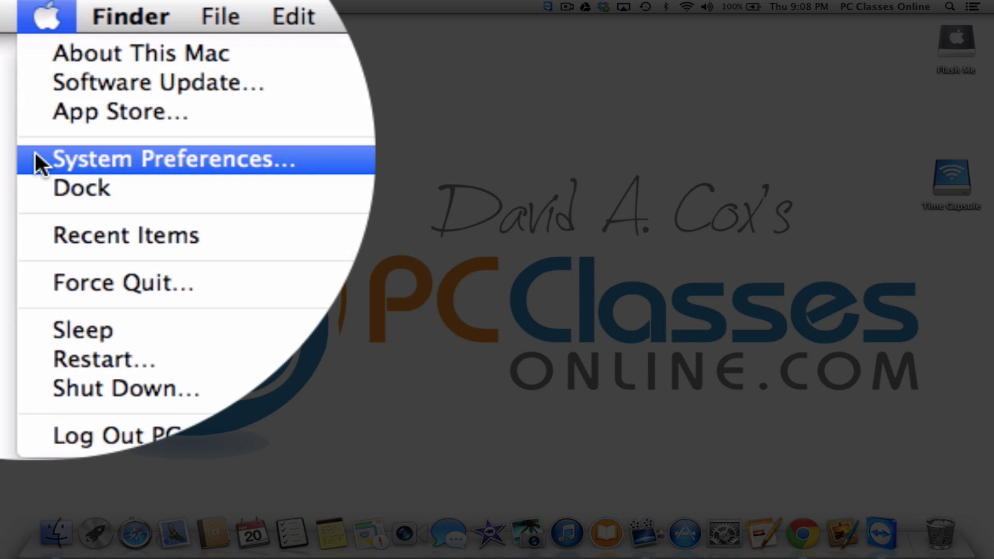
left_click(17, 64)
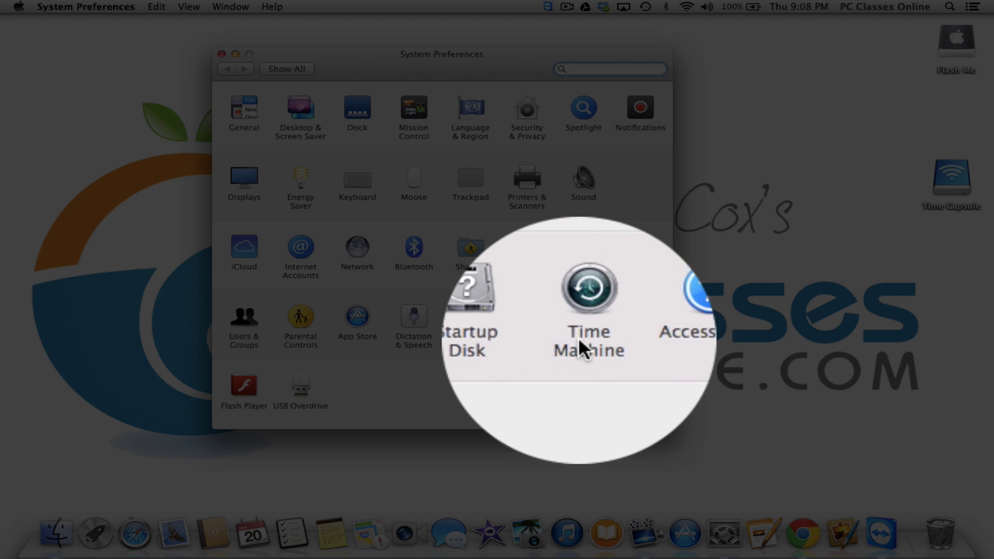
left_click(578, 319)
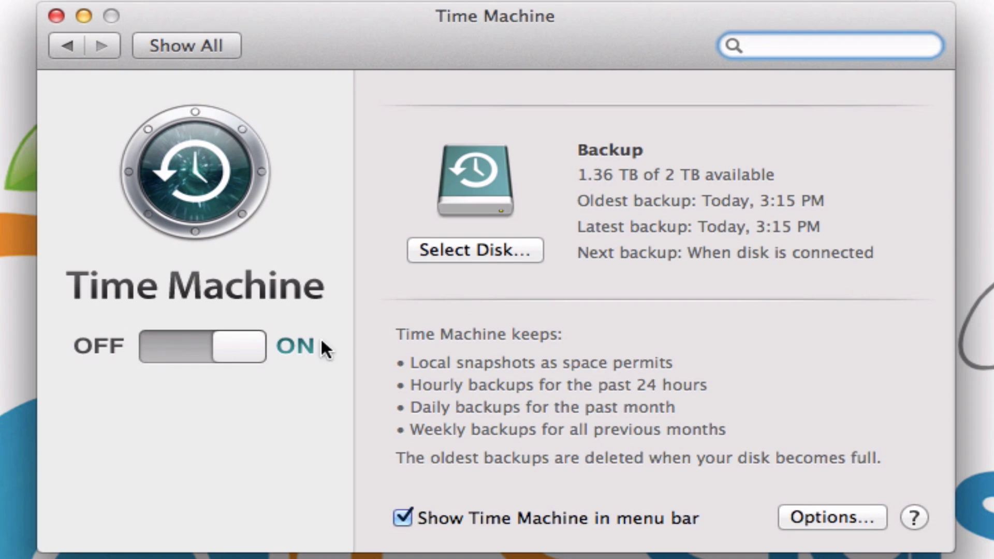
Step: Choose Time Capsule on AirPort Extreme as a backup disk, backing up to both it and Backup
left_click(449, 251)
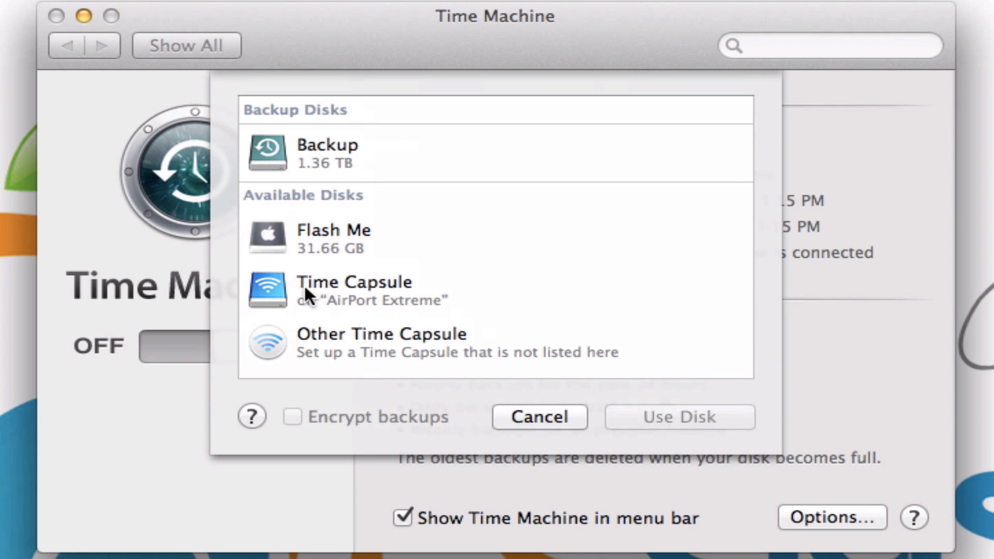
left_click(451, 287)
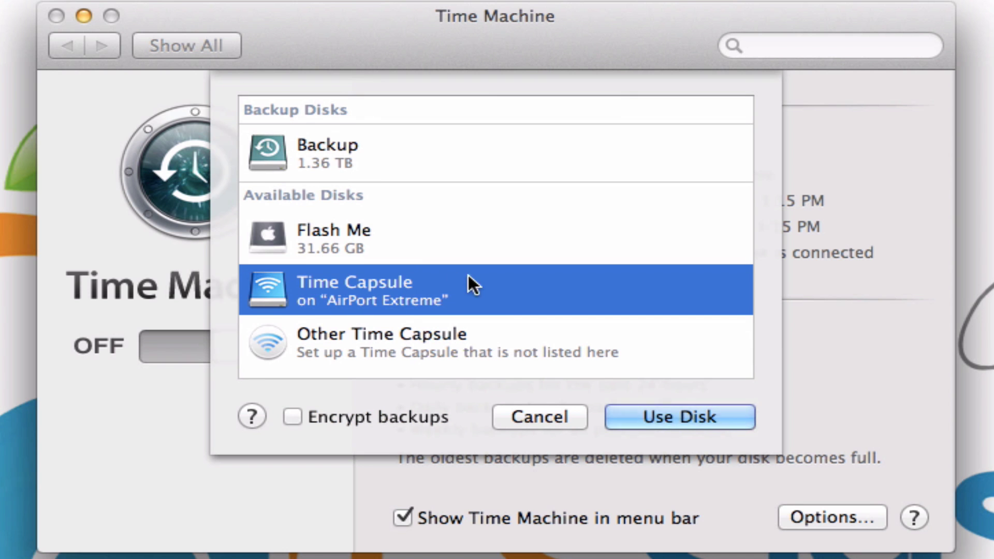
left_click(681, 414)
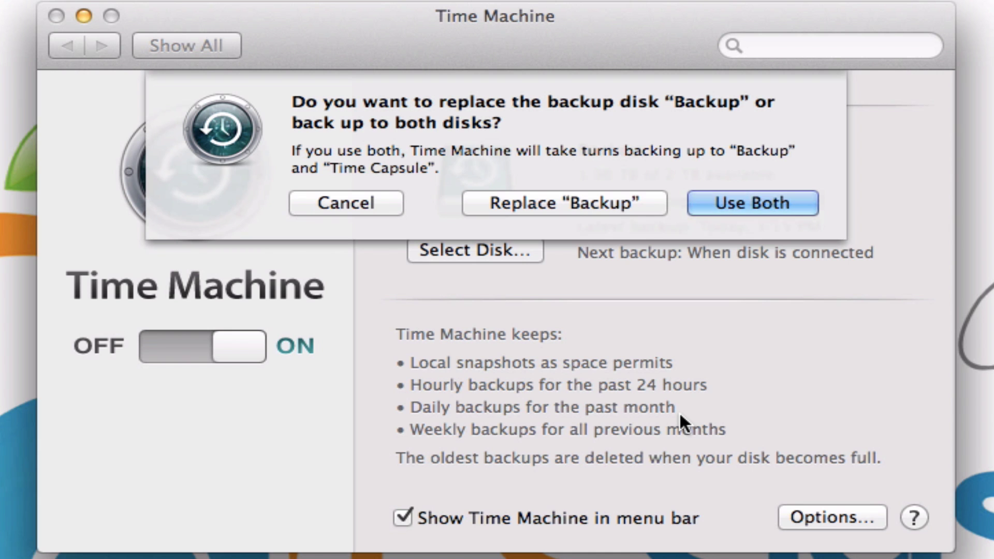
left_click(719, 209)
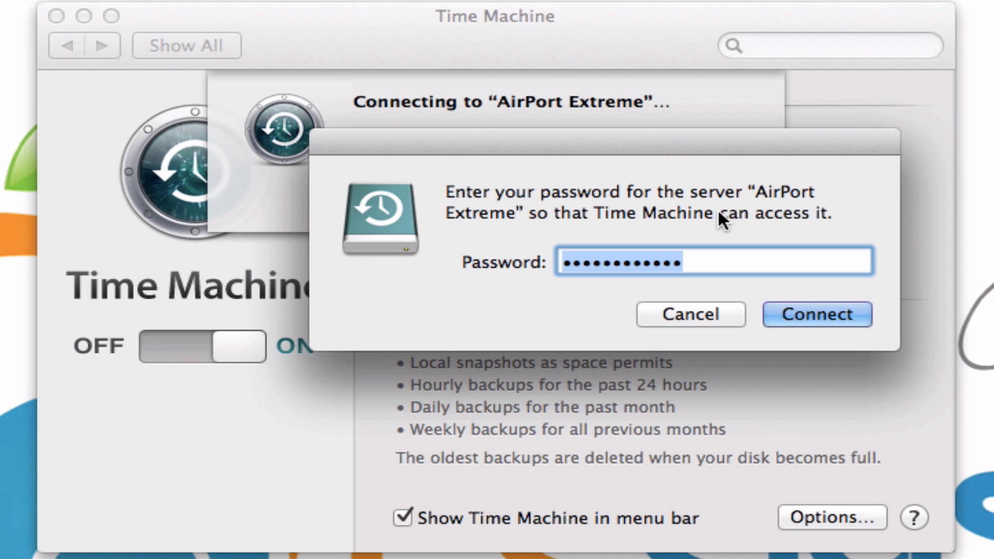
left_click(815, 315)
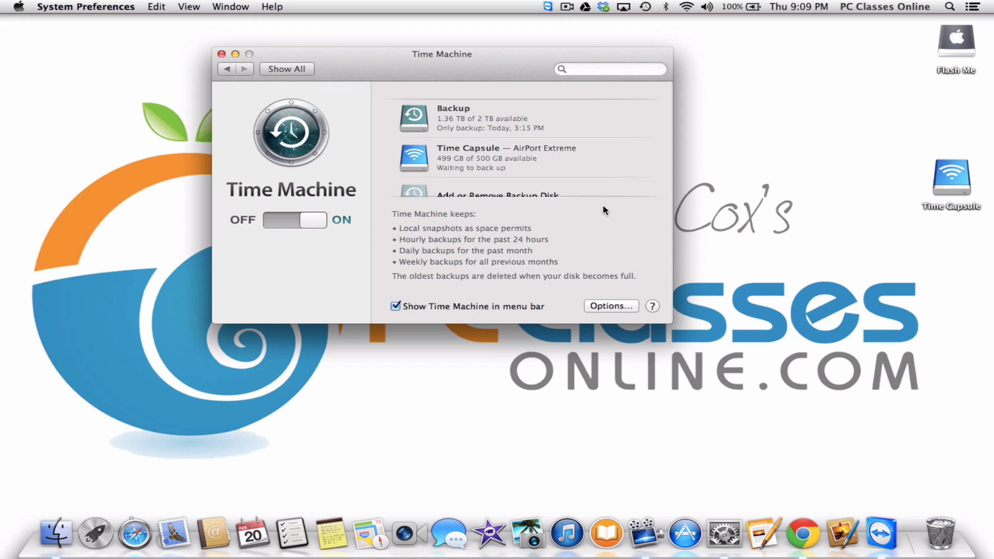
Step: Close the Time Machine preferences window to quit System Preferences
left_click(221, 53)
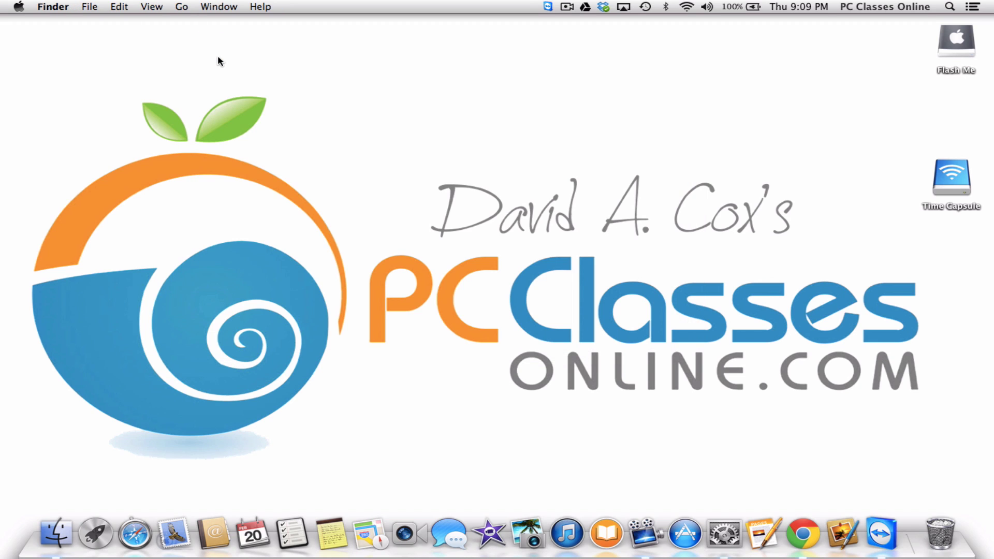